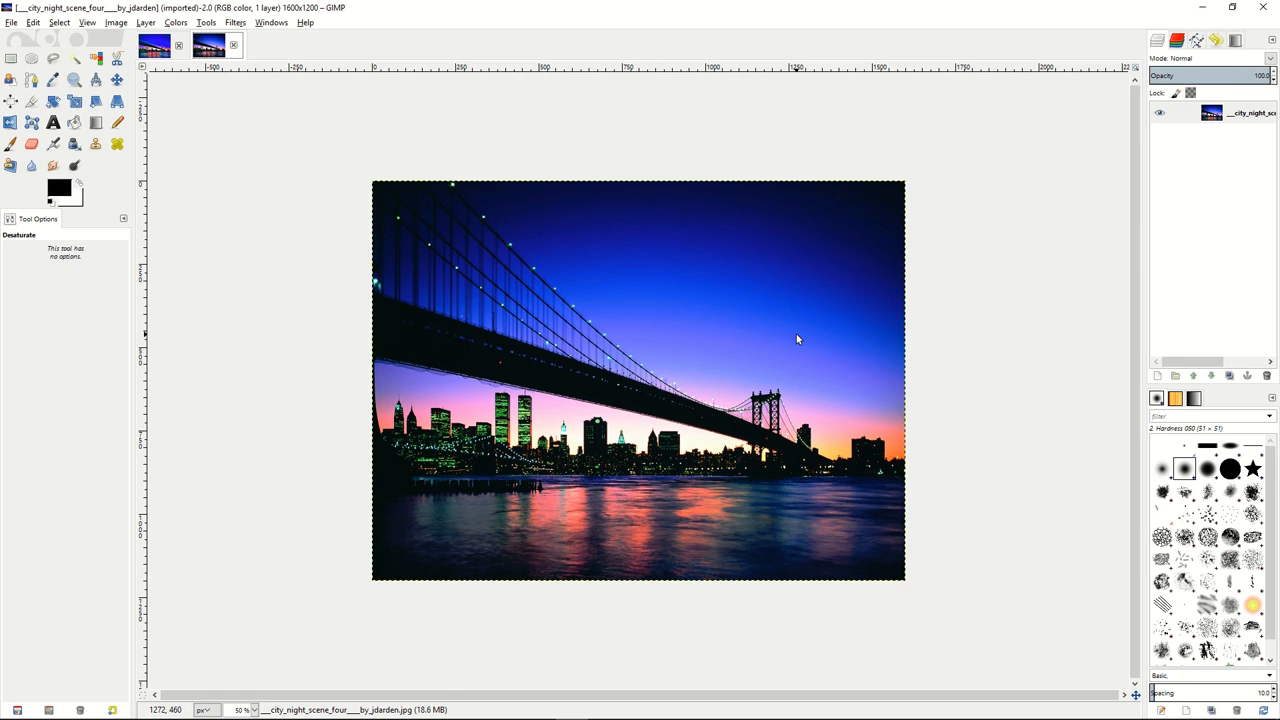
# Duplicate the photo layer and apply Advanced Tone Mapping with blur 10, opacities 75 and 90, and 5 copies.
pyautogui.rightClick(1190, 114)
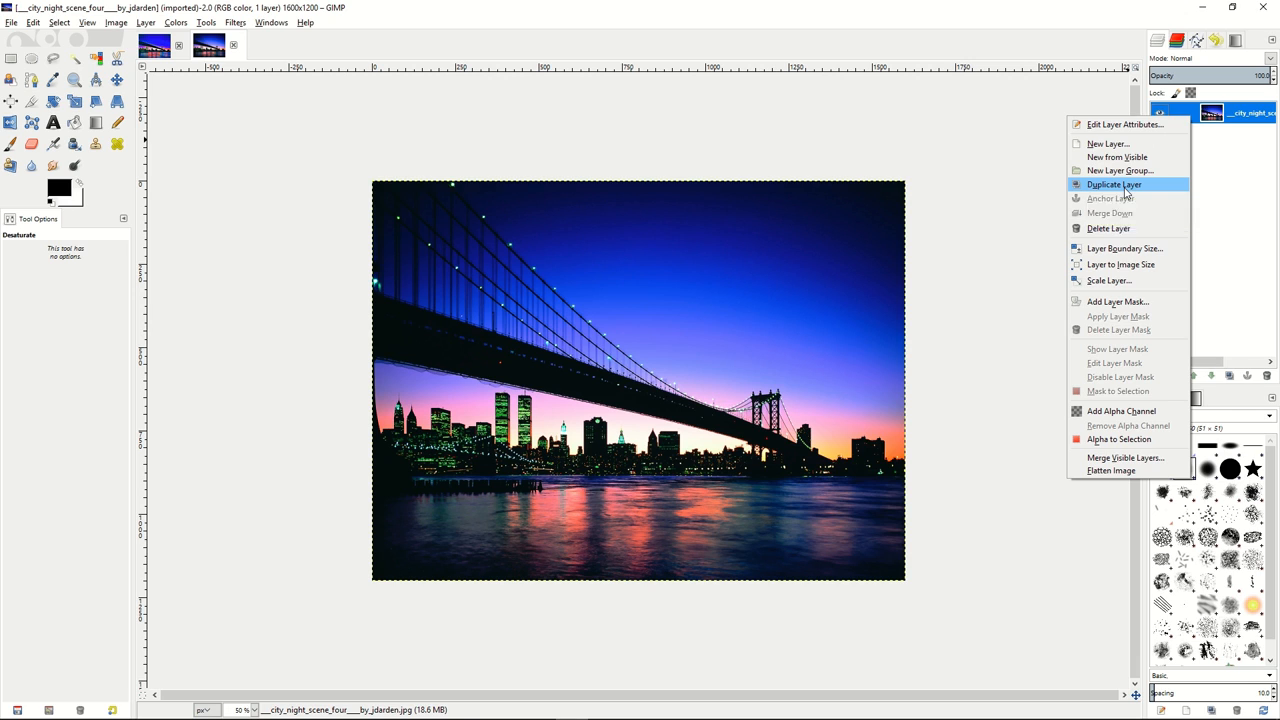
pyautogui.click(1124, 187)
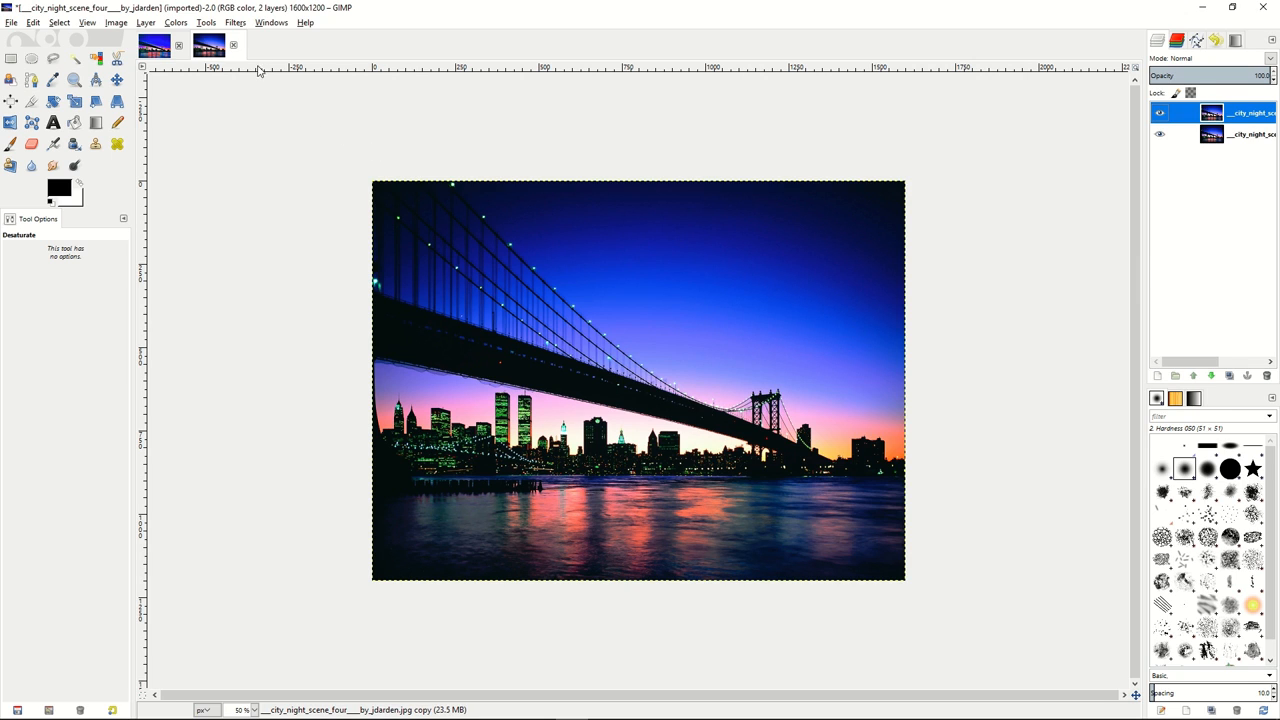
pyautogui.click(237, 24)
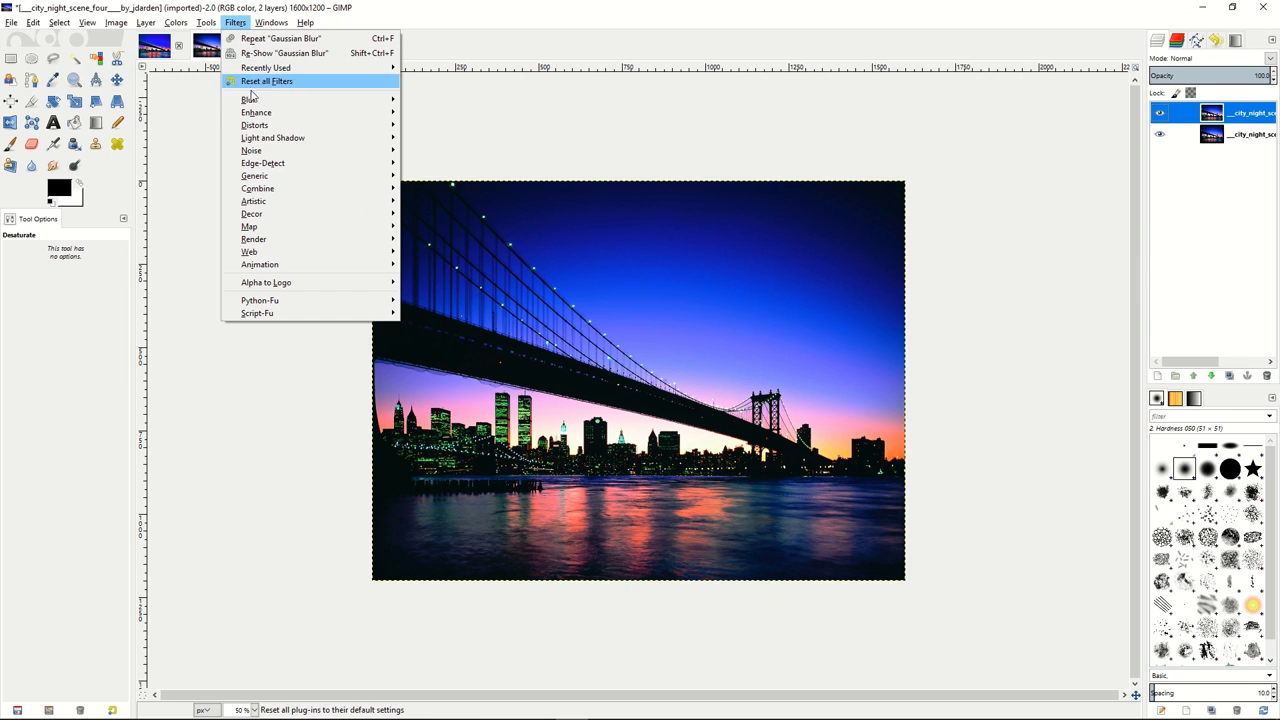
pyautogui.moveTo(255, 116)
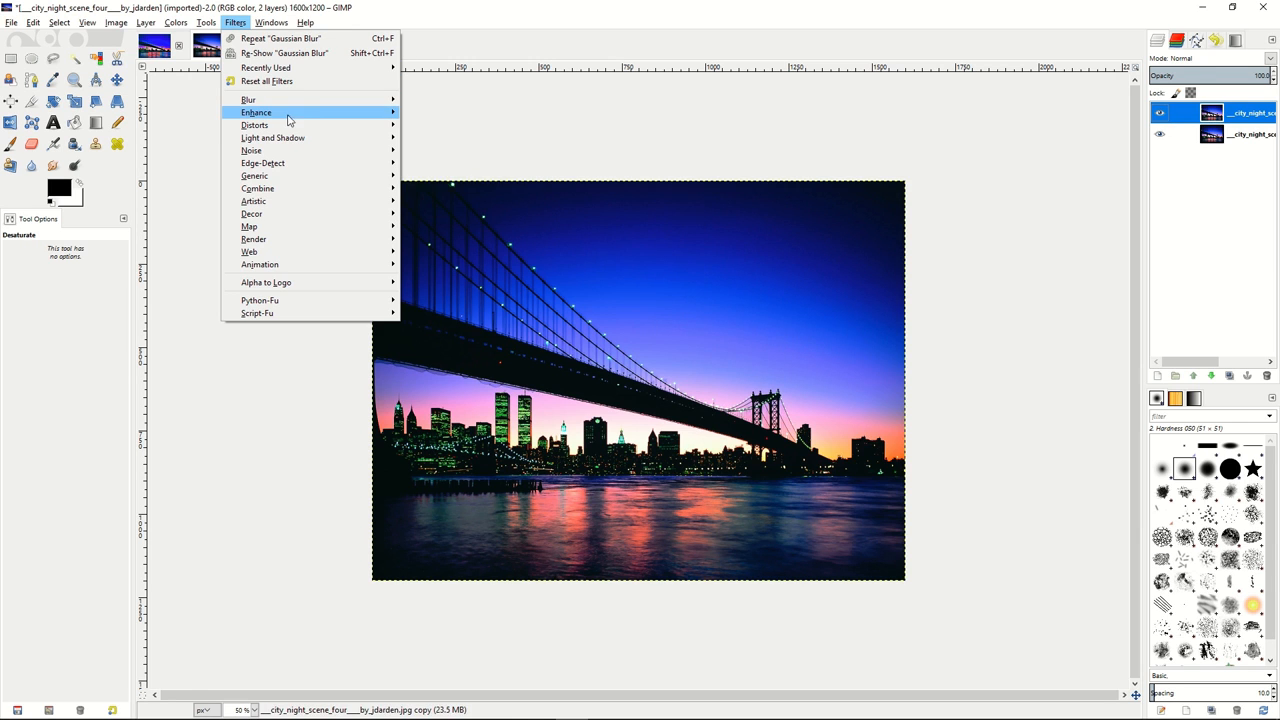
pyautogui.click(445, 114)
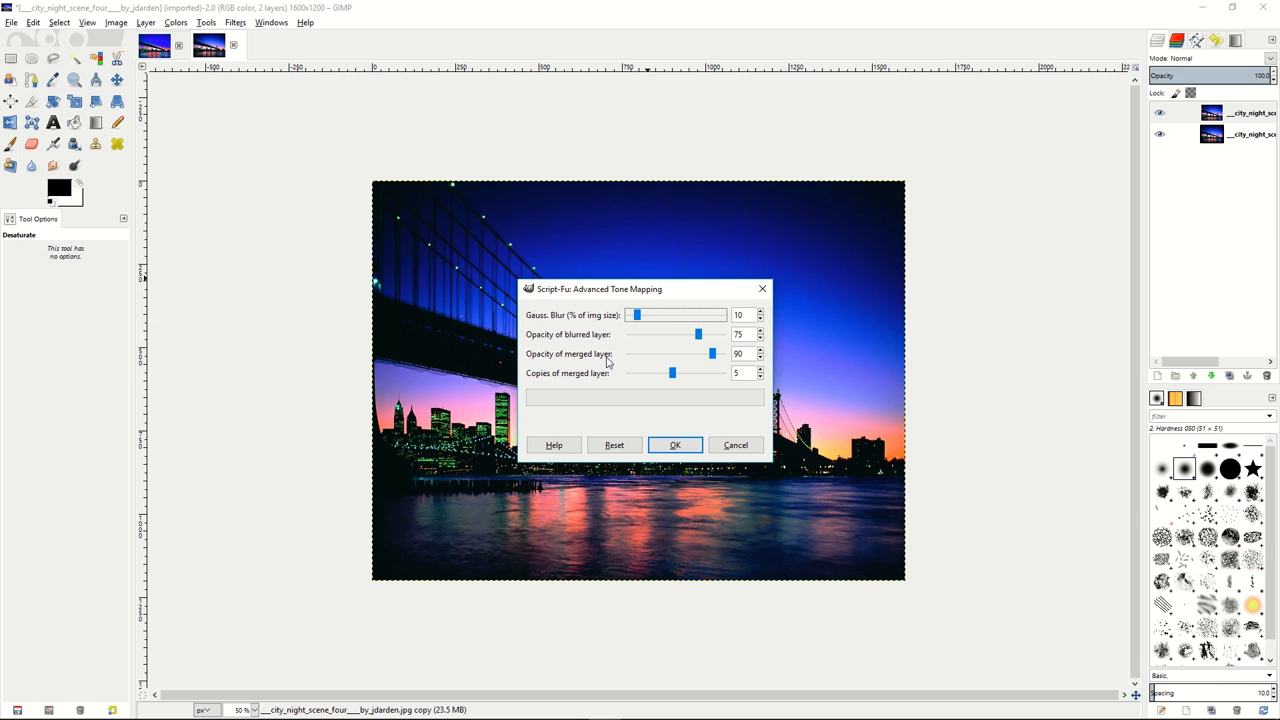
pyautogui.moveTo(675, 378)
pyautogui.mouseDown()
pyautogui.moveTo(635, 378)
pyautogui.moveTo(672, 379)
pyautogui.mouseUp()
pyautogui.click(675, 446)
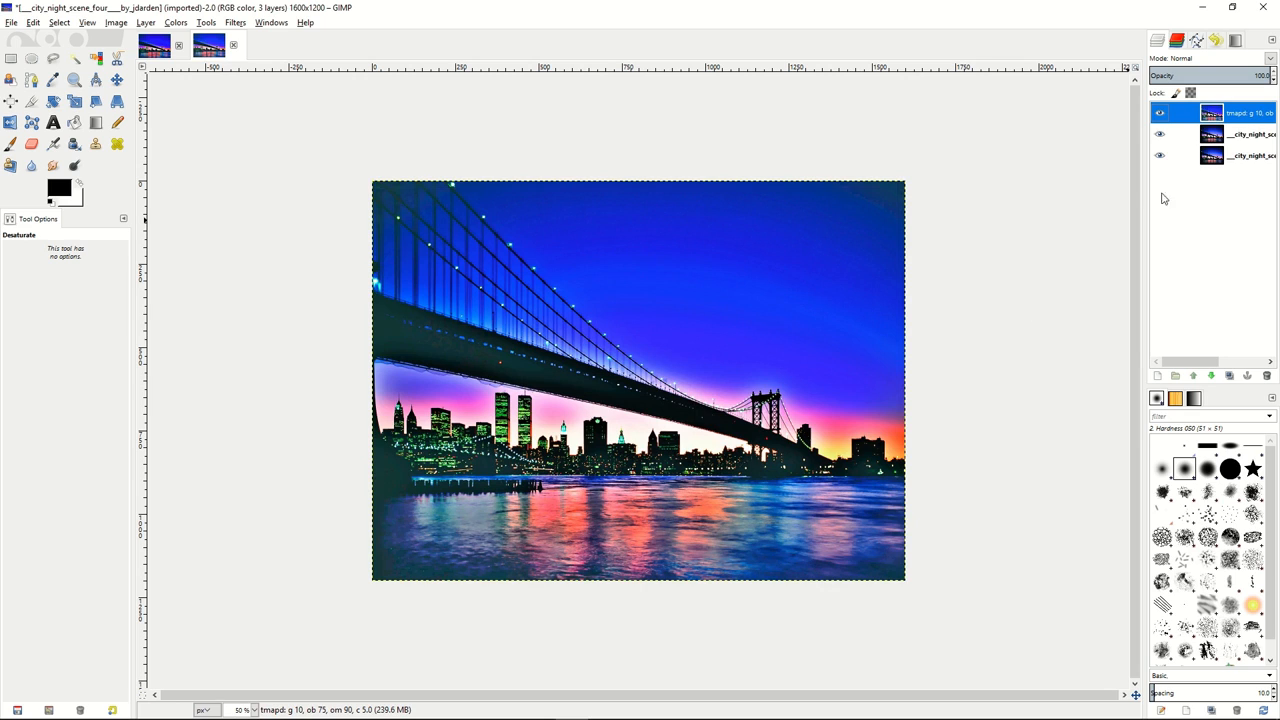
# Merge the tone-mapped layer down into a single layer.
pyautogui.rightClick(1195, 116)
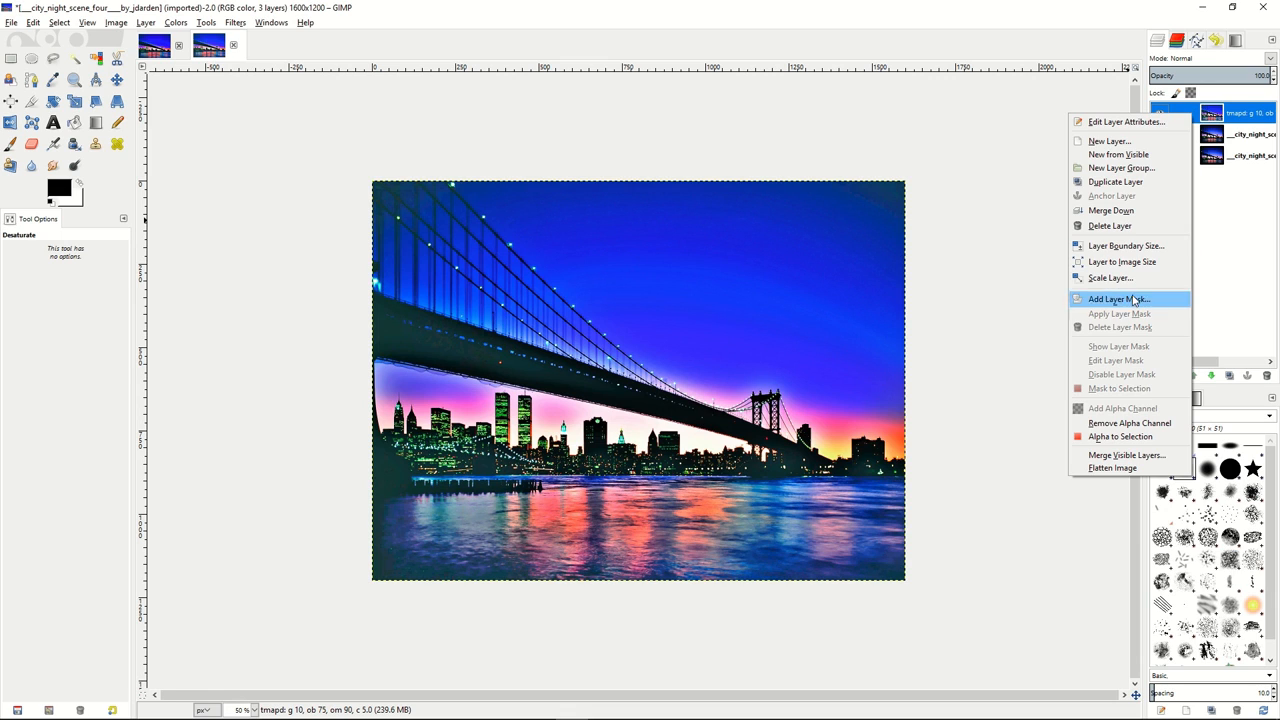
pyautogui.click(1126, 212)
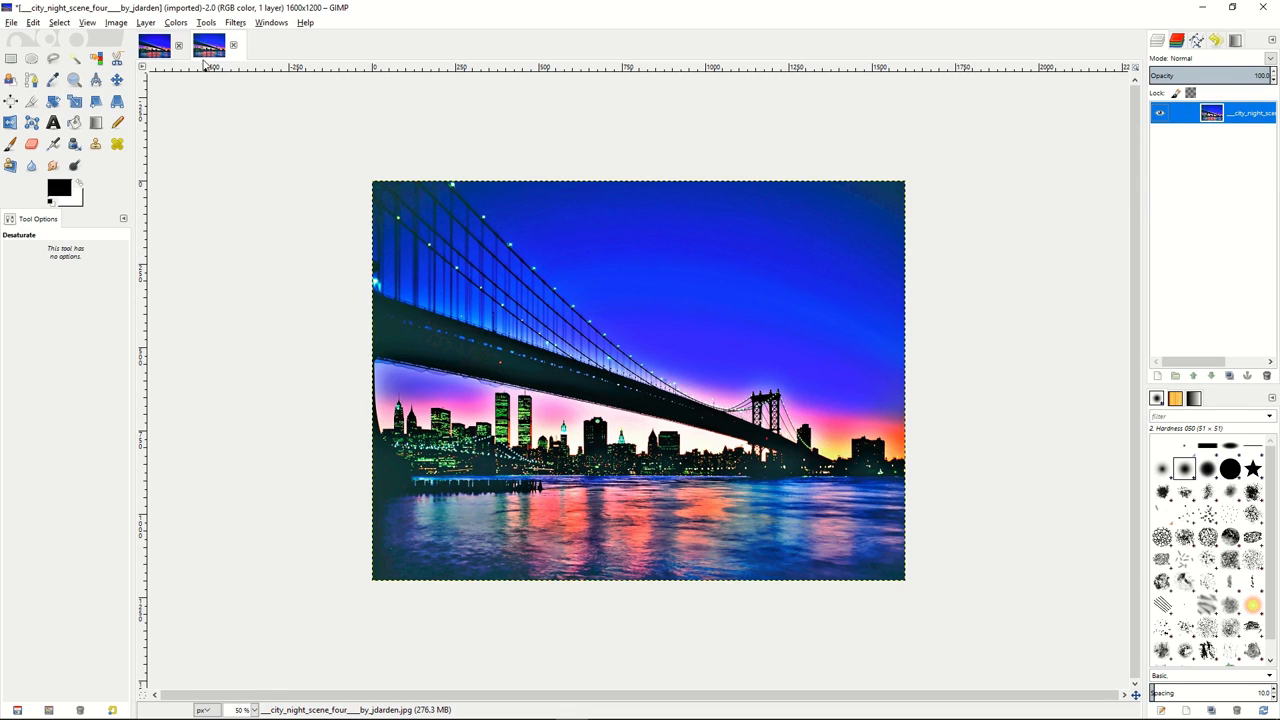
# Open Levels and lower the gamma slightly, then apply it.
pyautogui.click(178, 24)
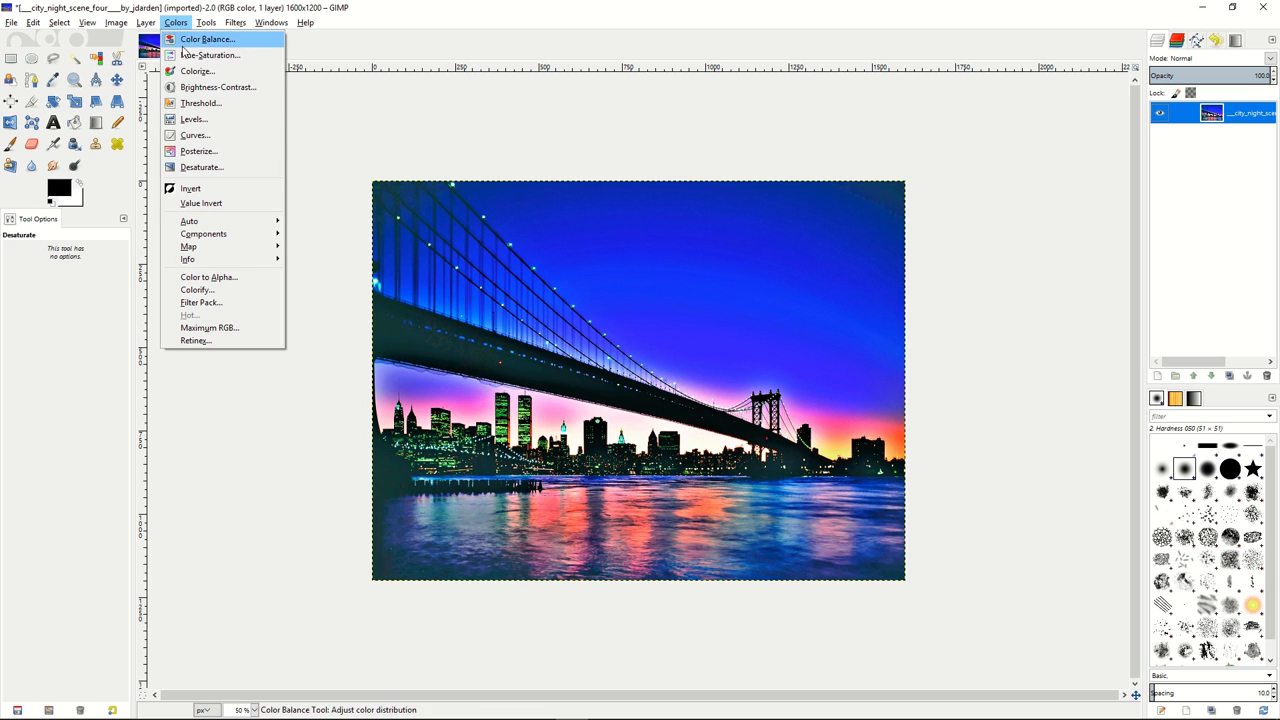
pyautogui.click(186, 118)
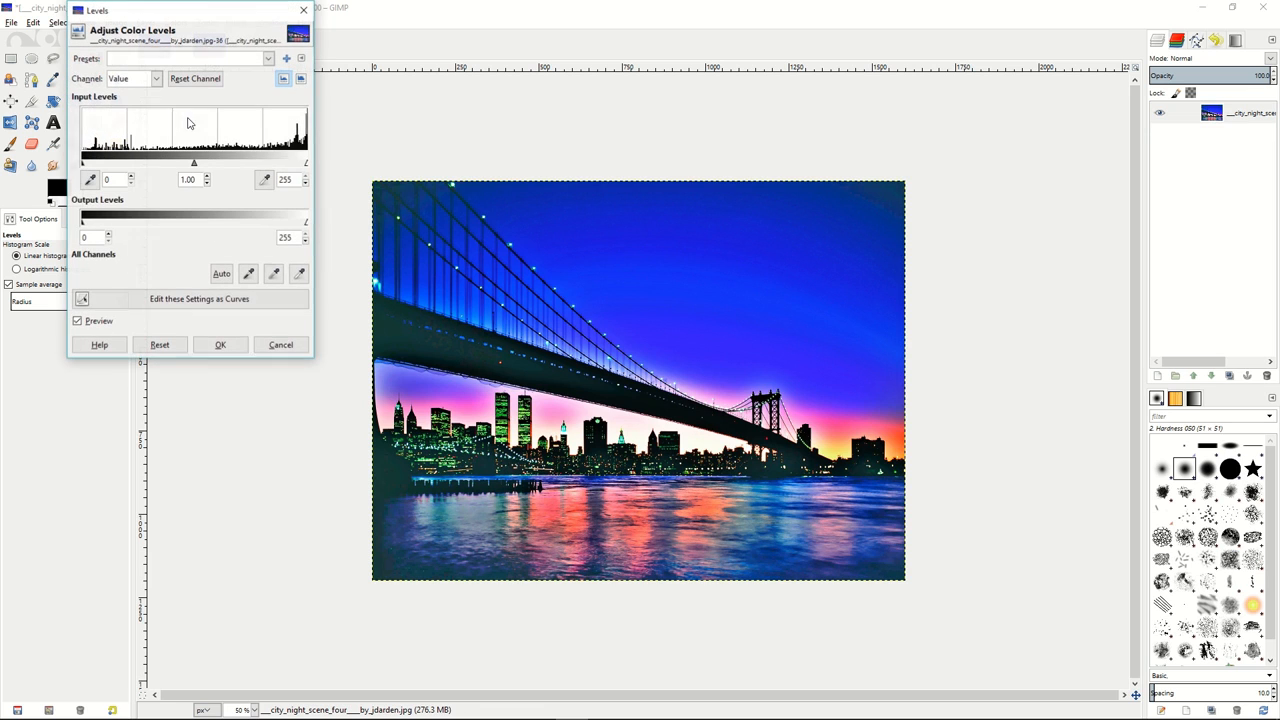
pyautogui.click(207, 184)
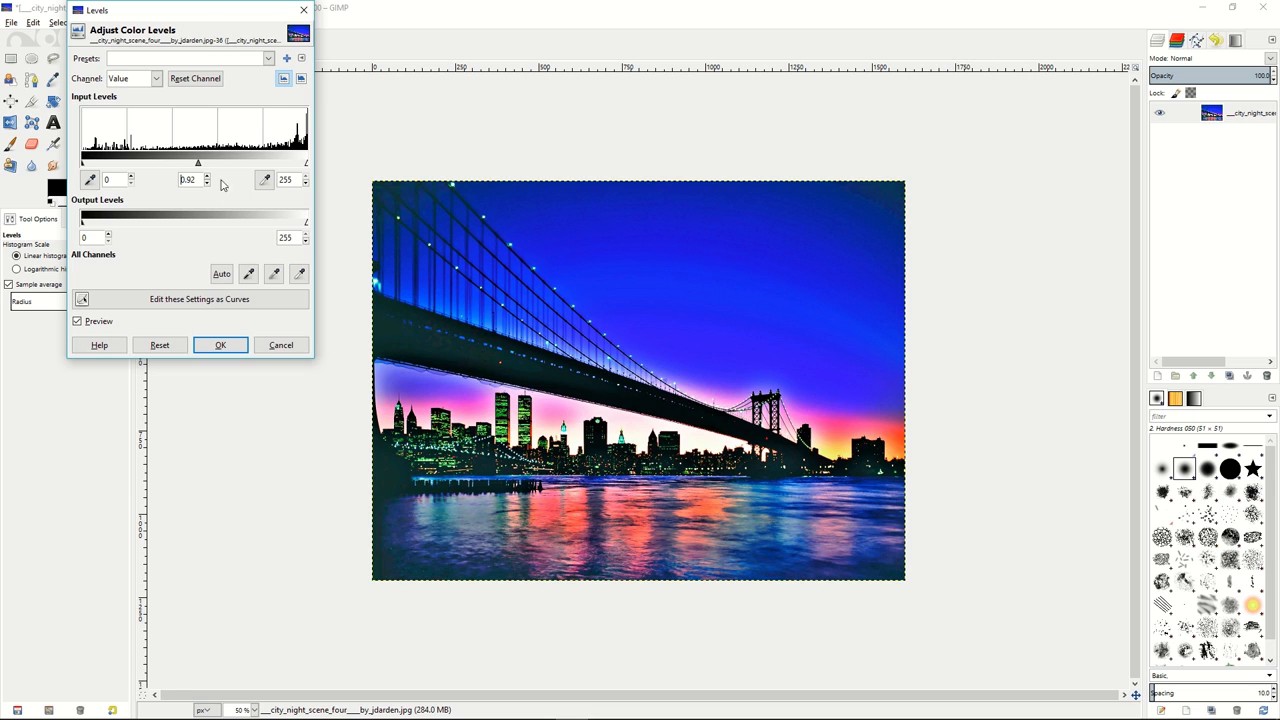
pyautogui.click(220, 345)
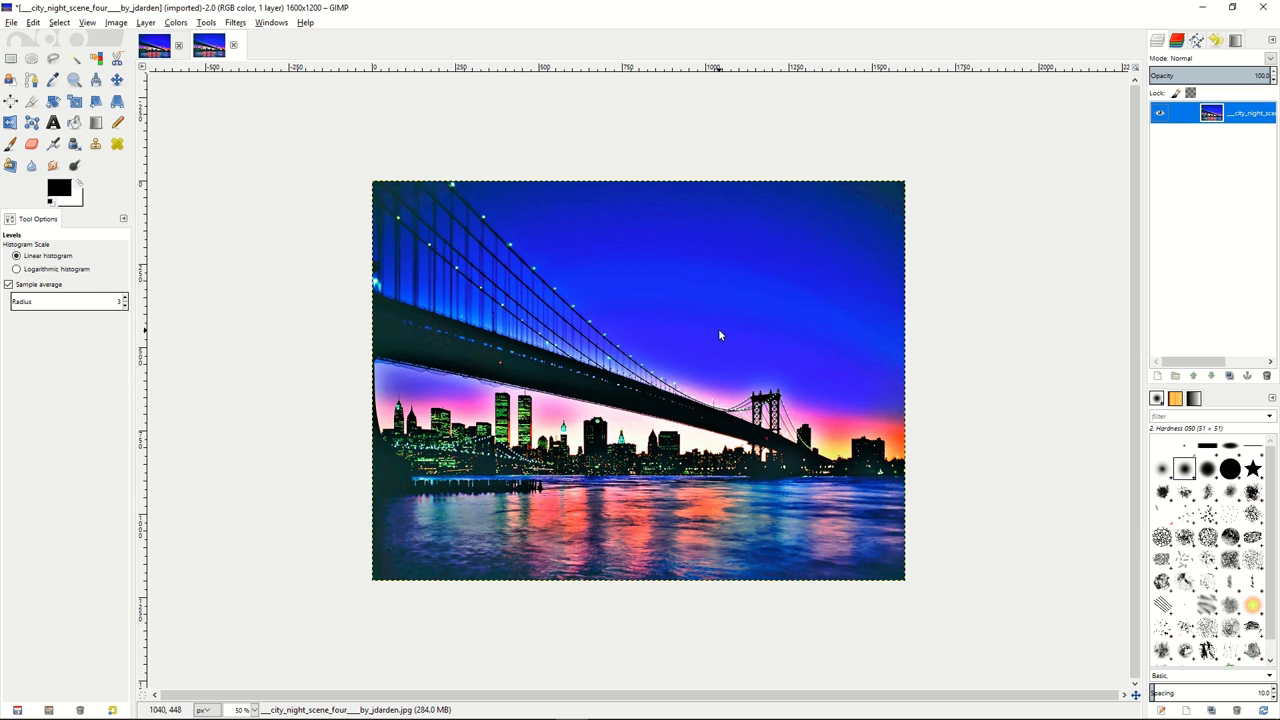
# Duplicate the layer and desaturate the copy using the Lightness shade of gray.
pyautogui.rightClick(1172, 122)
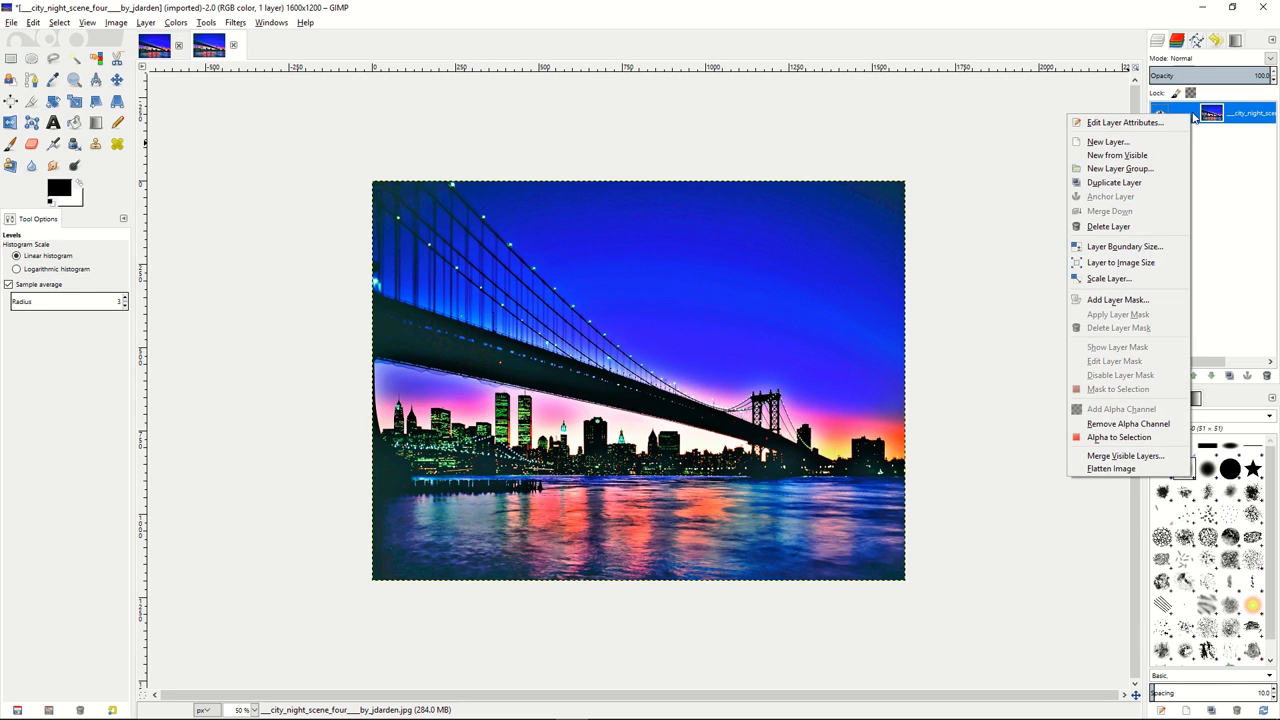
pyautogui.click(1116, 183)
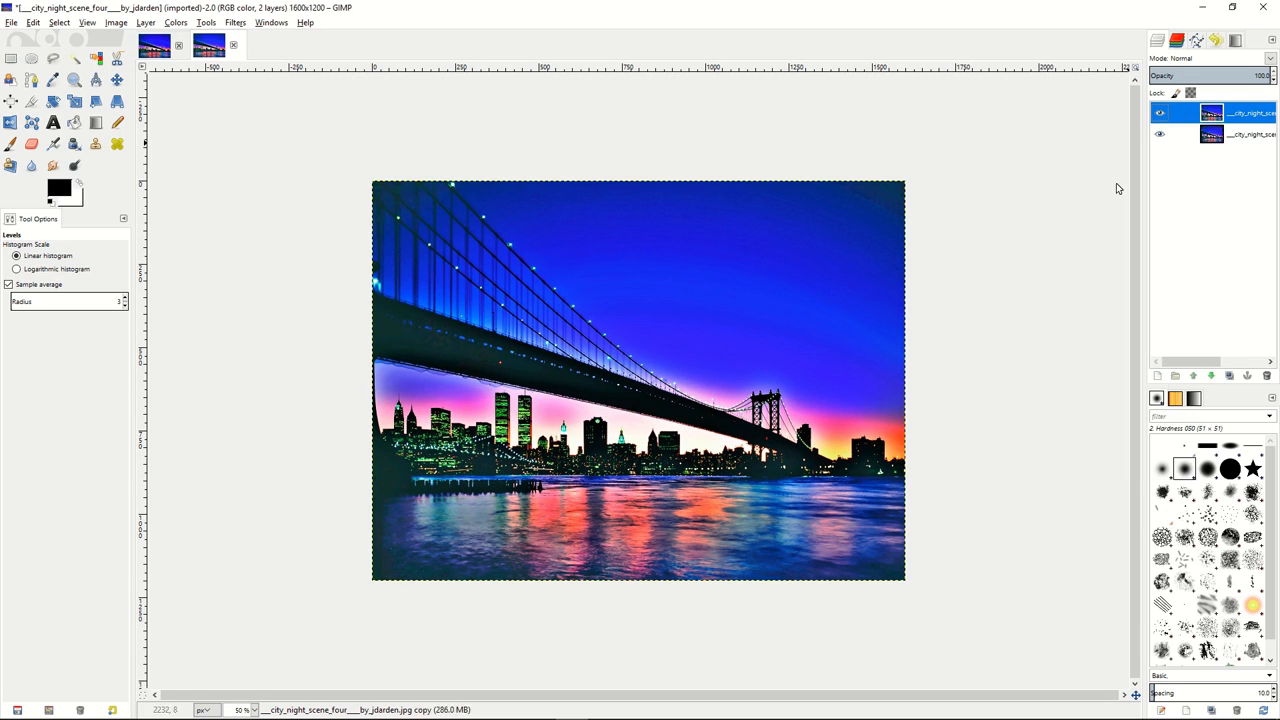
pyautogui.click(176, 23)
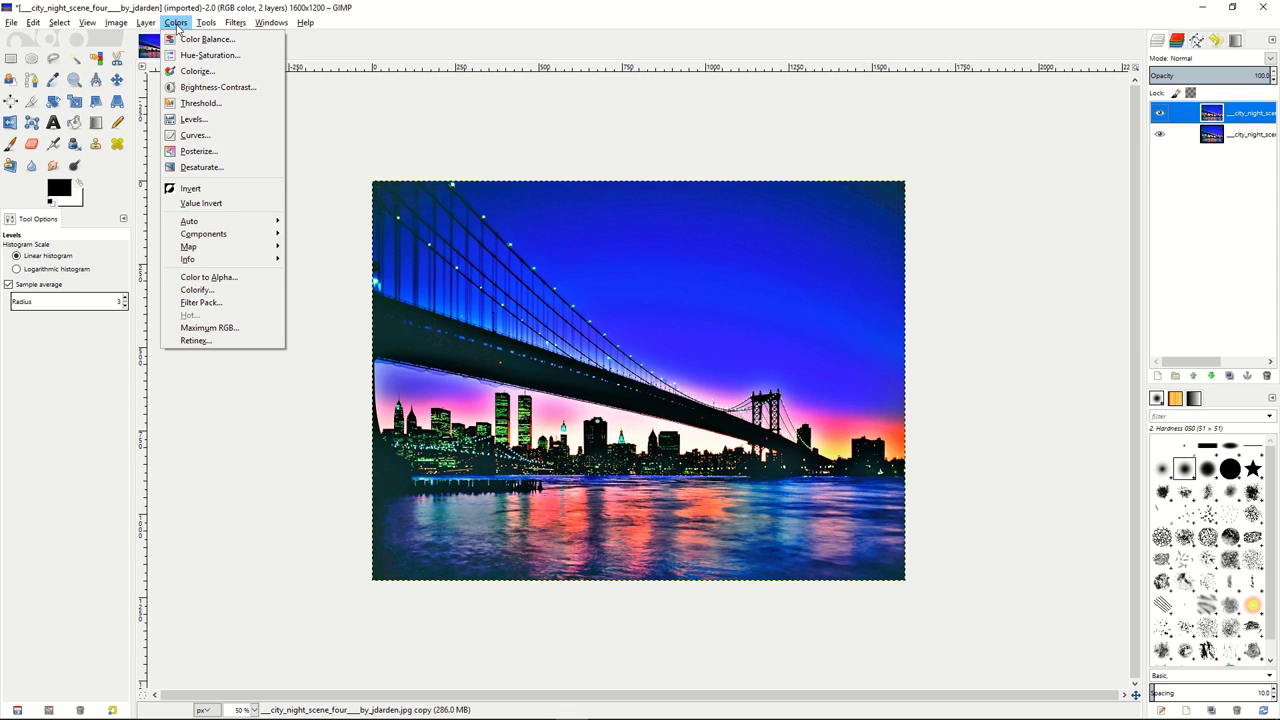
pyautogui.click(186, 168)
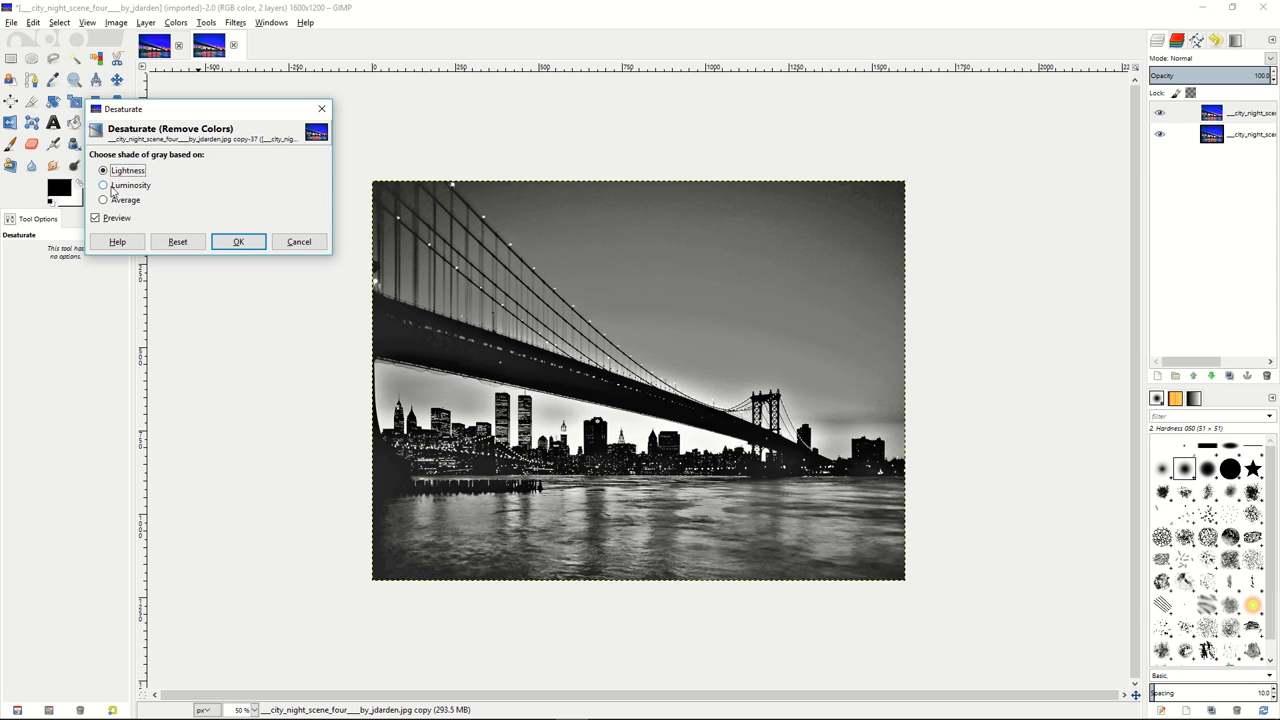
pyautogui.click(116, 188)
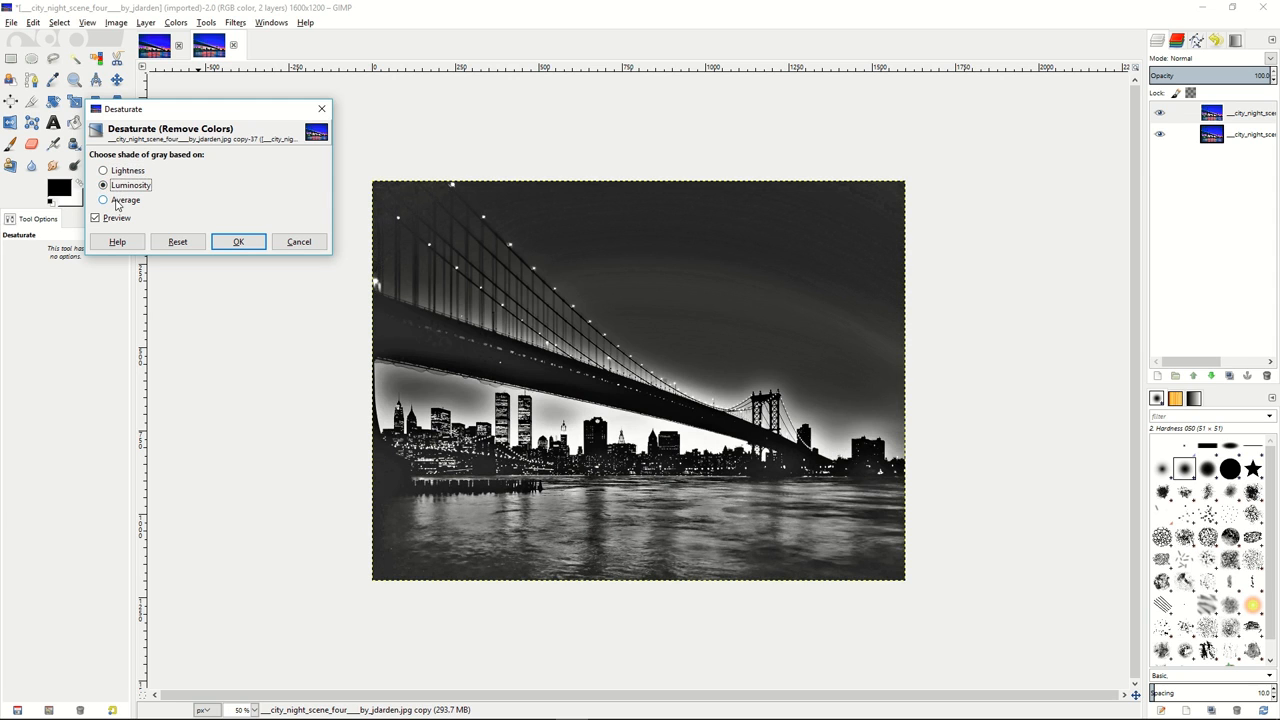
pyautogui.click(118, 202)
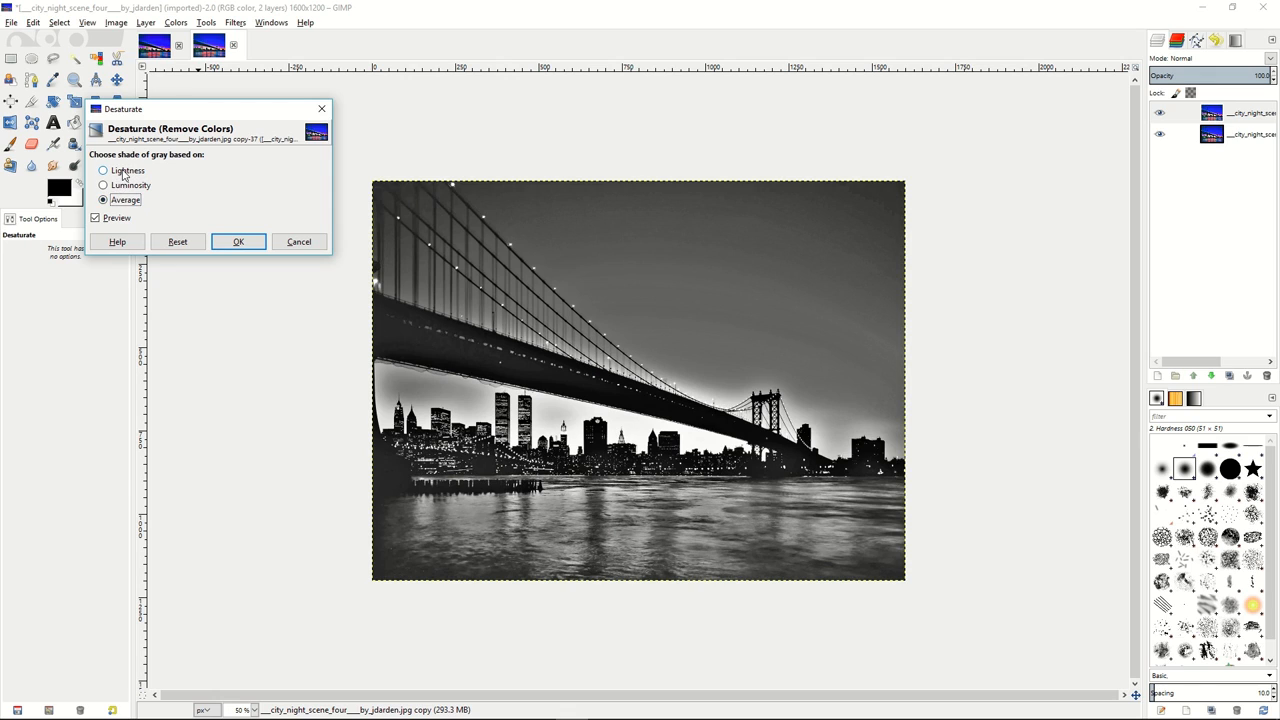
pyautogui.click(124, 173)
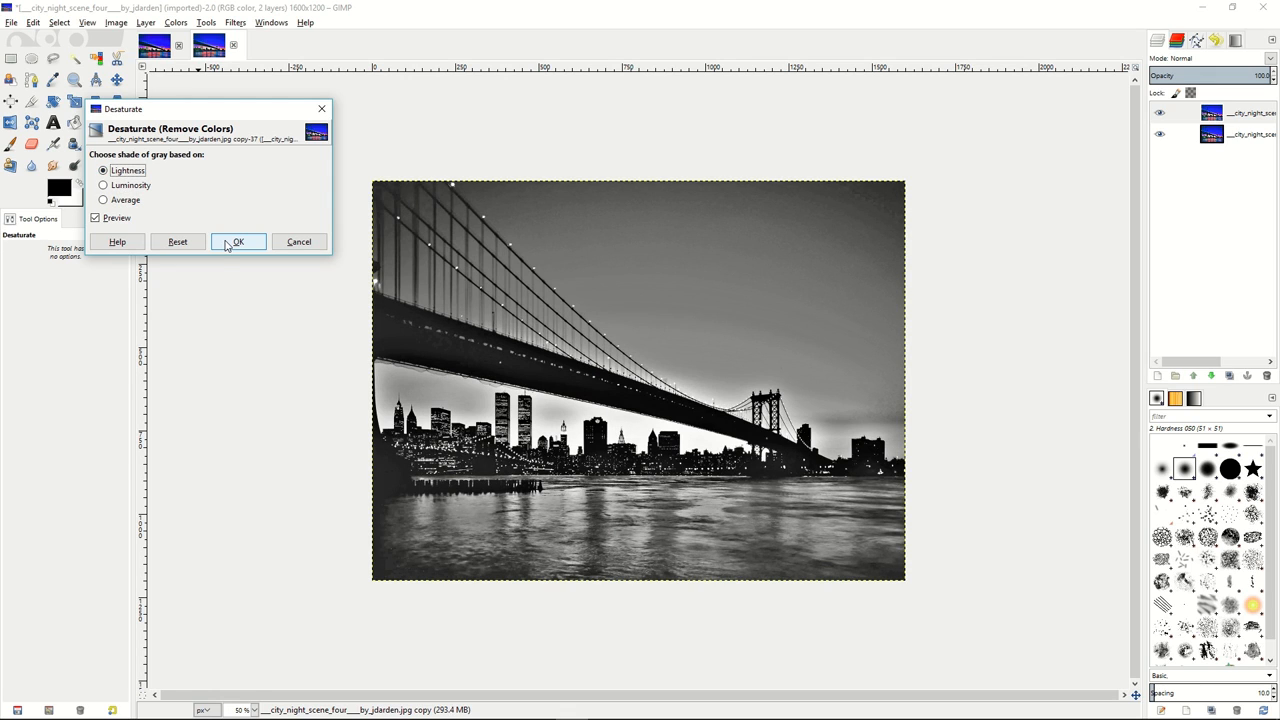
pyautogui.click(228, 243)
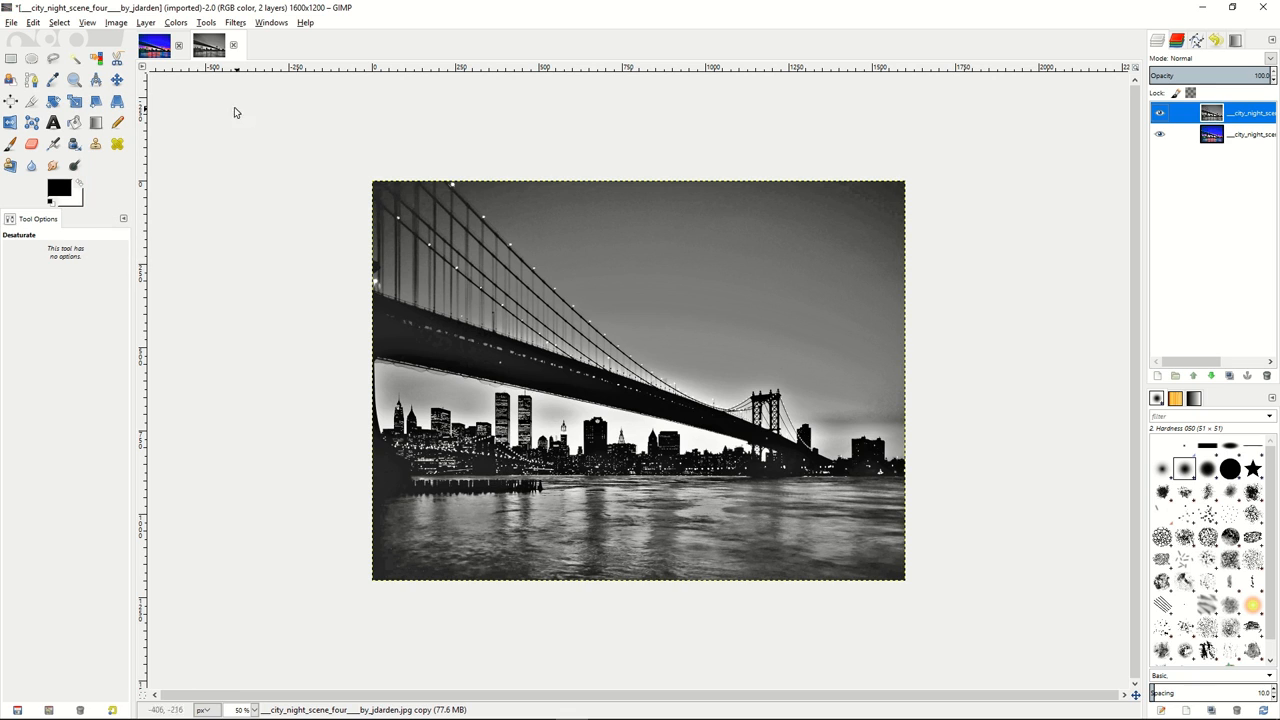
# Invert the grey copy's colors and apply a Gaussian Blur of 20 px horizontally and vertically.
pyautogui.click(177, 25)
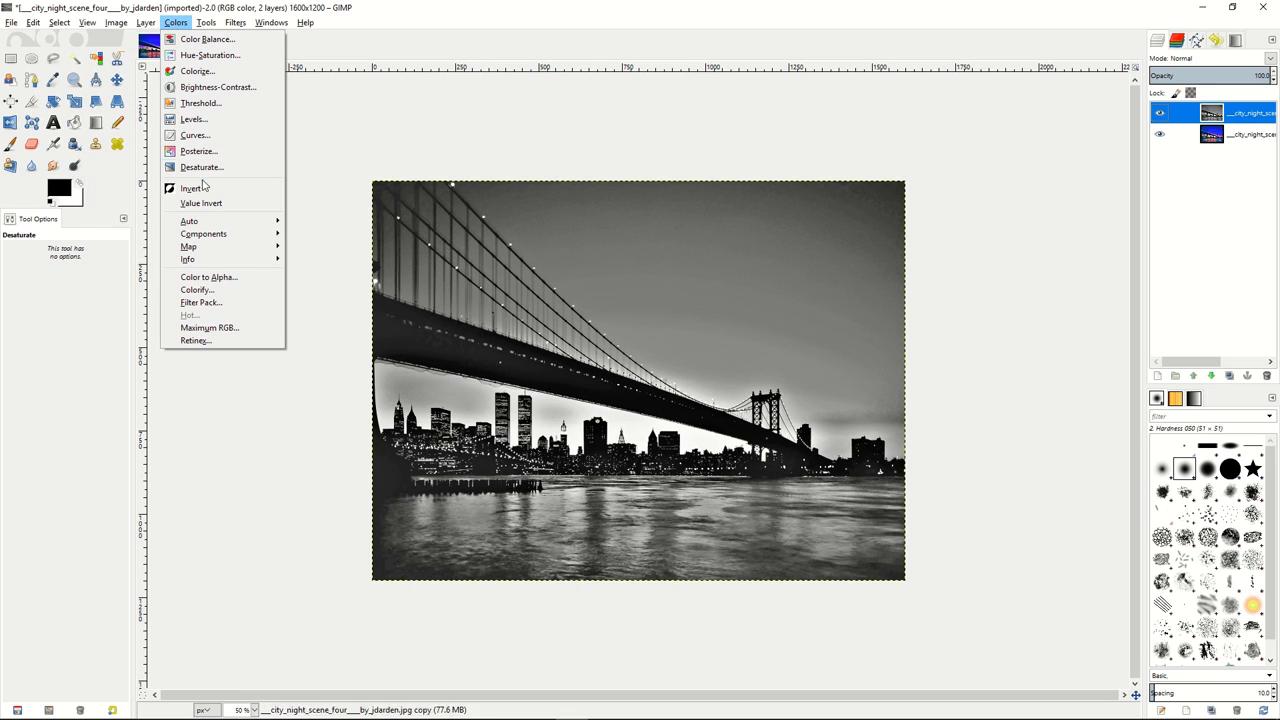
pyautogui.click(198, 190)
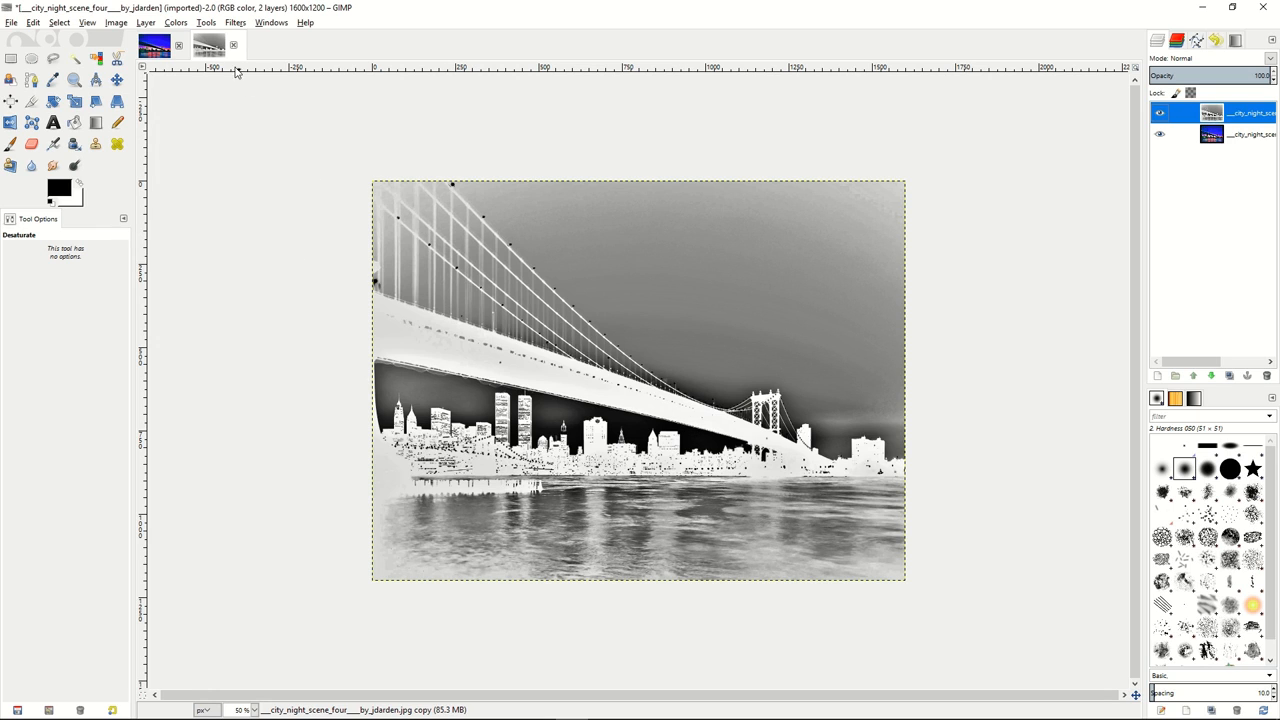
pyautogui.click(206, 23)
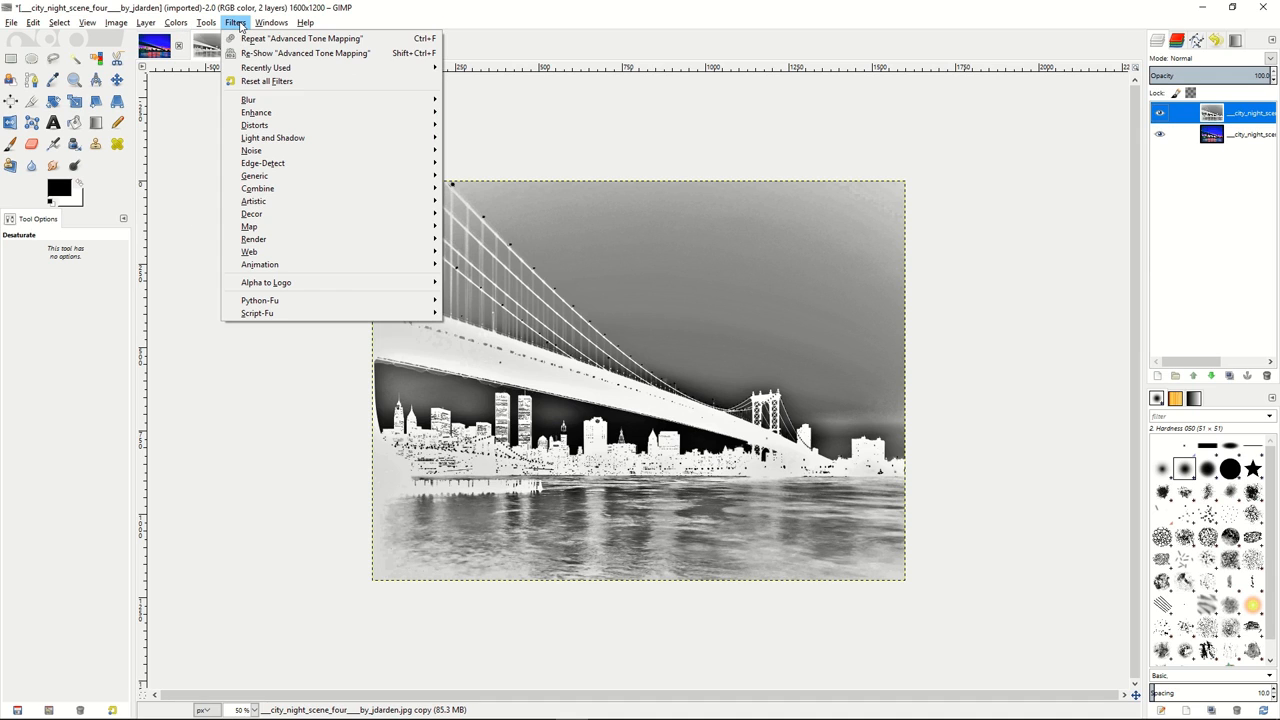
pyautogui.moveTo(261, 101)
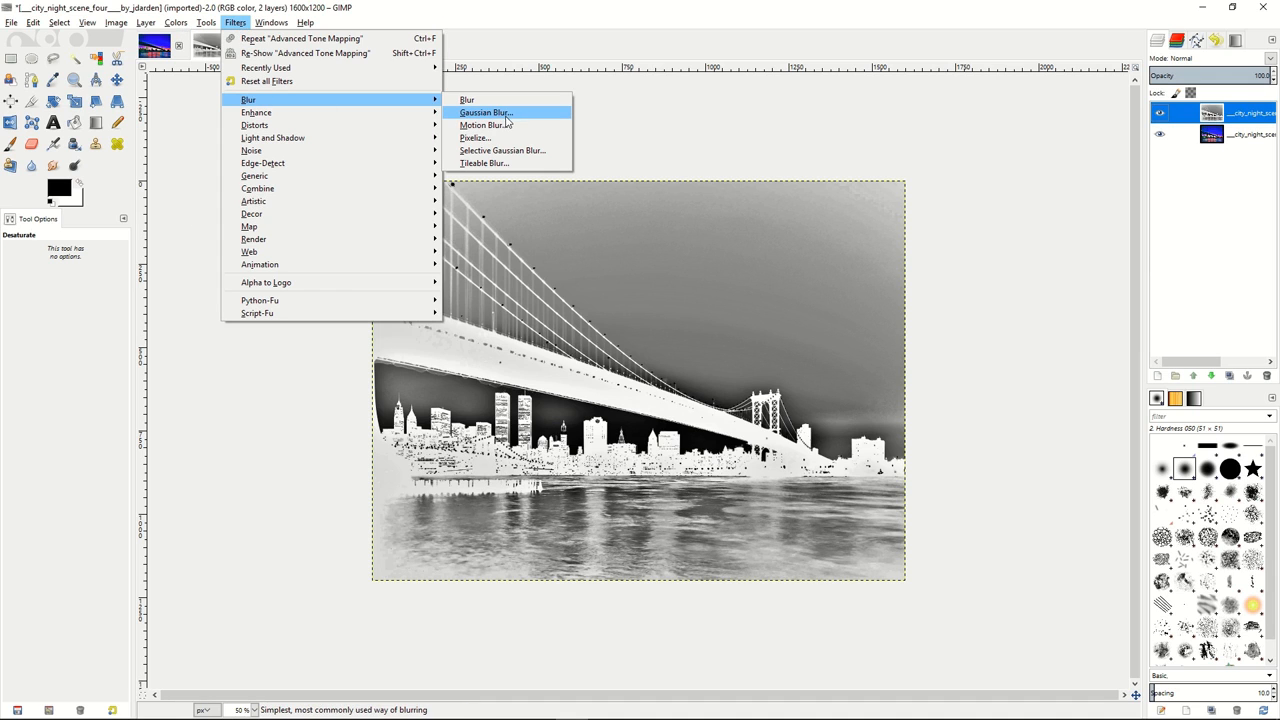
pyautogui.click(503, 117)
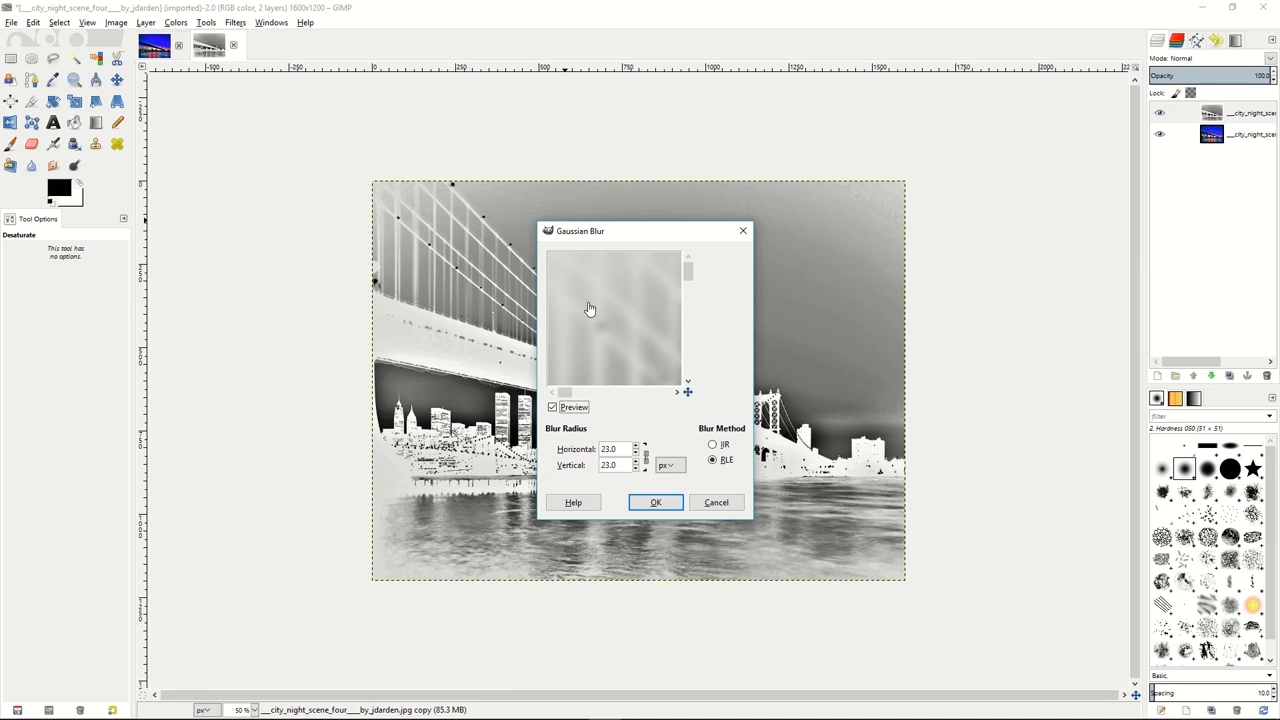
pyautogui.click(639, 455)
pyautogui.click(639, 455)
pyautogui.click(639, 455)
pyautogui.click(639, 455)
pyautogui.click(639, 455)
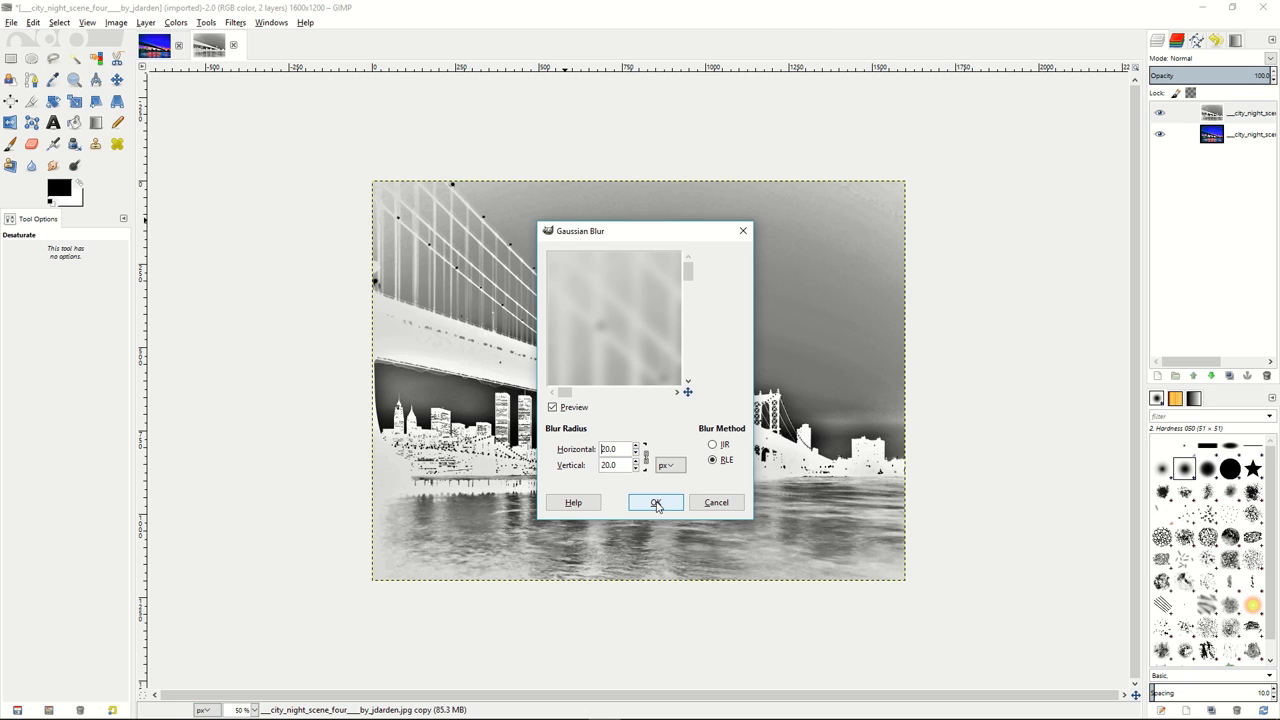
pyautogui.click(656, 503)
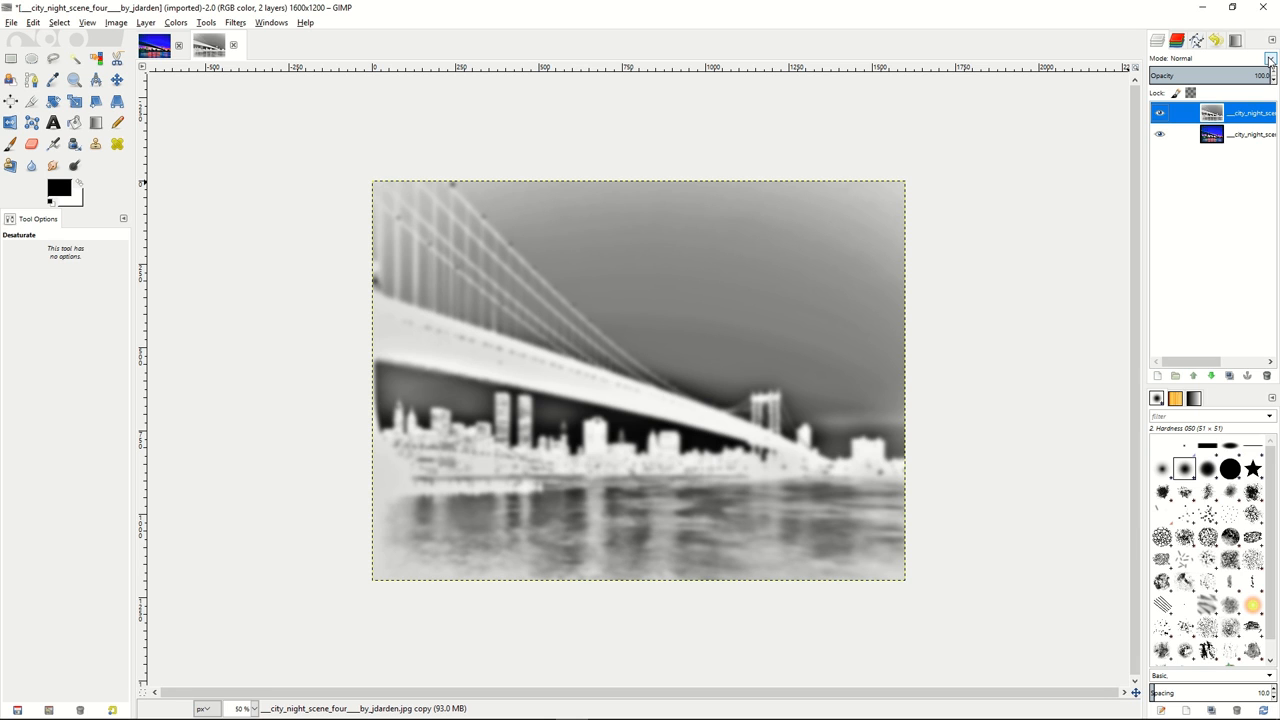
# Set the blurred copy to Overlay mode at 48 opacity and merge it down.
pyautogui.click(1270, 59)
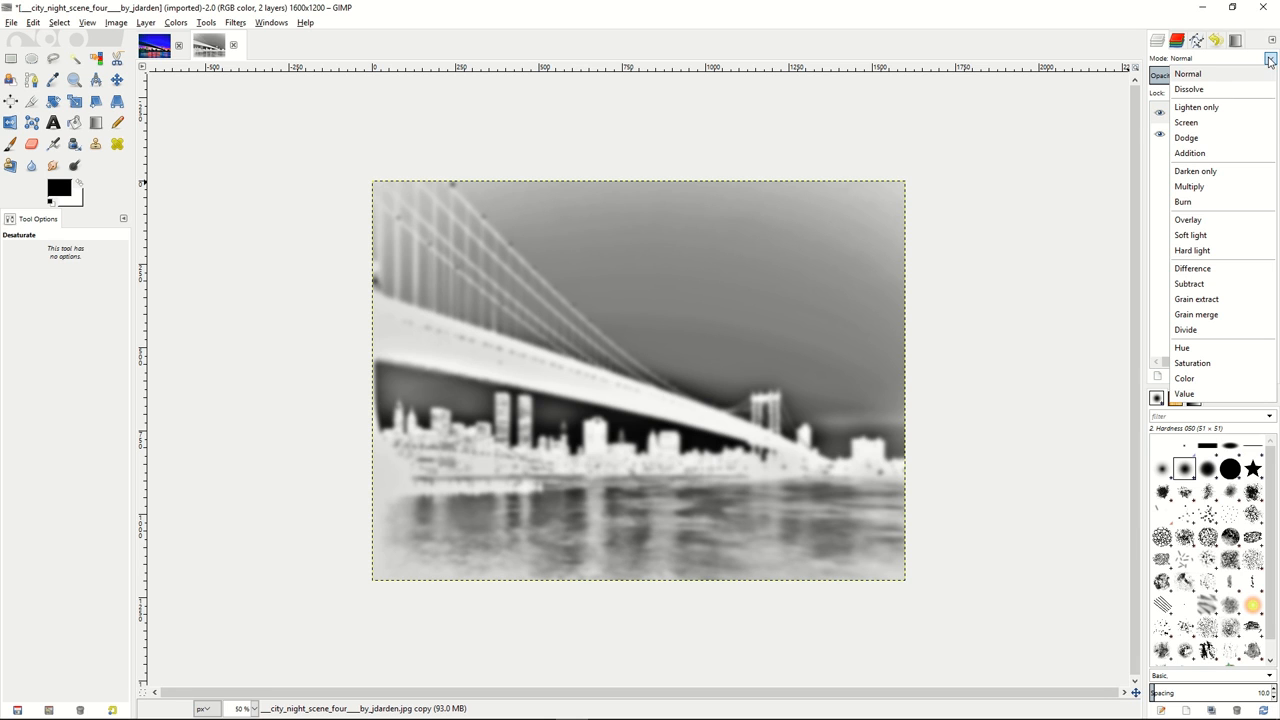
pyautogui.click(1191, 222)
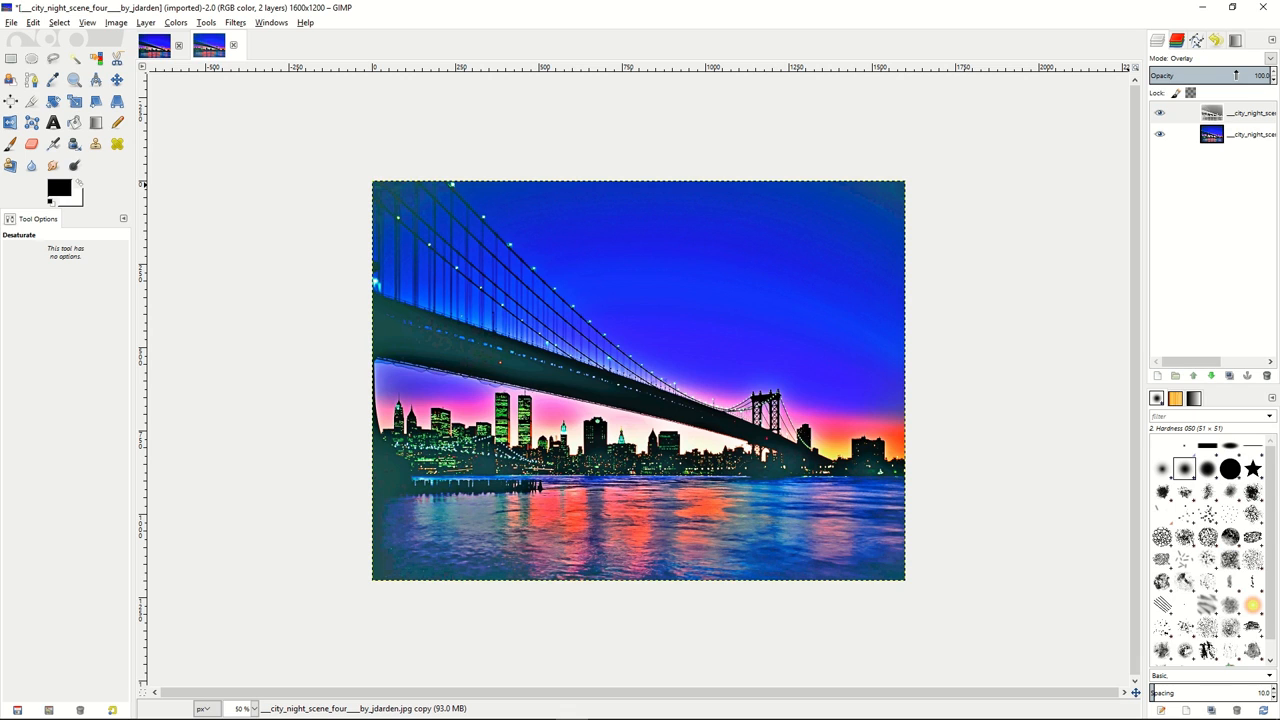
pyautogui.moveTo(1237, 75); pyautogui.dragTo(1208, 75)
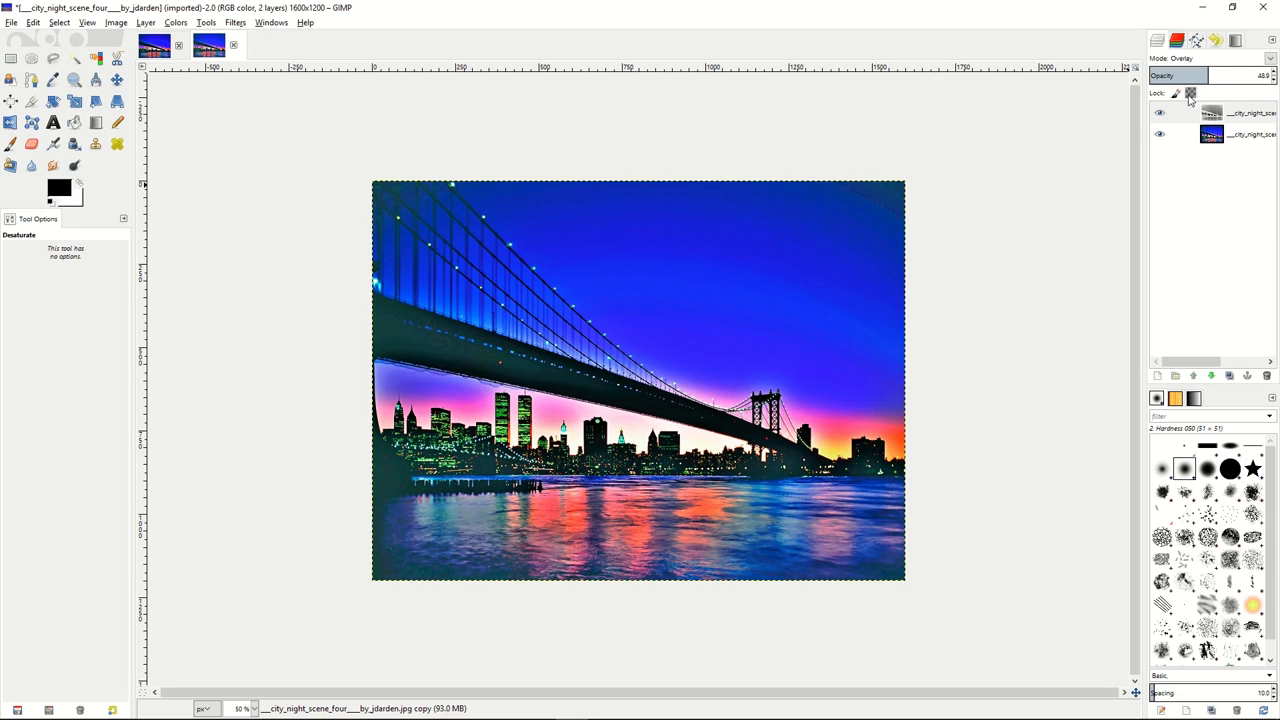
pyautogui.rightClick(1193, 117)
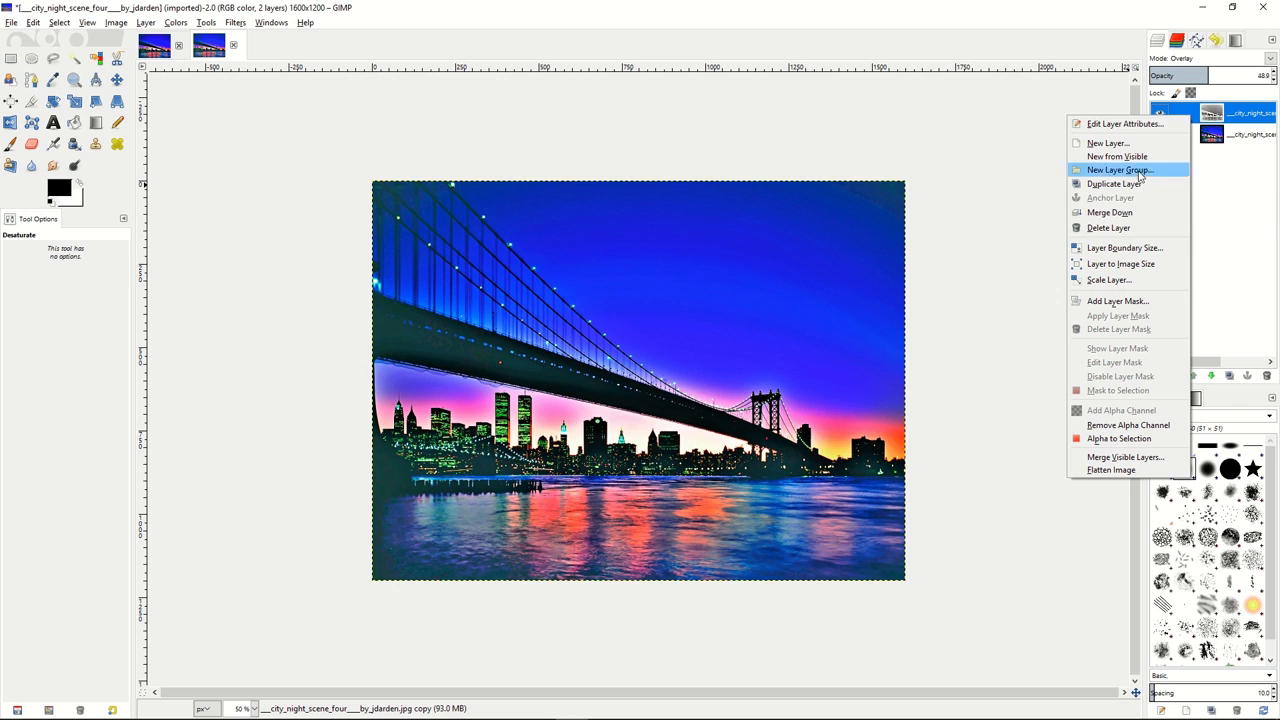
pyautogui.click(1109, 212)
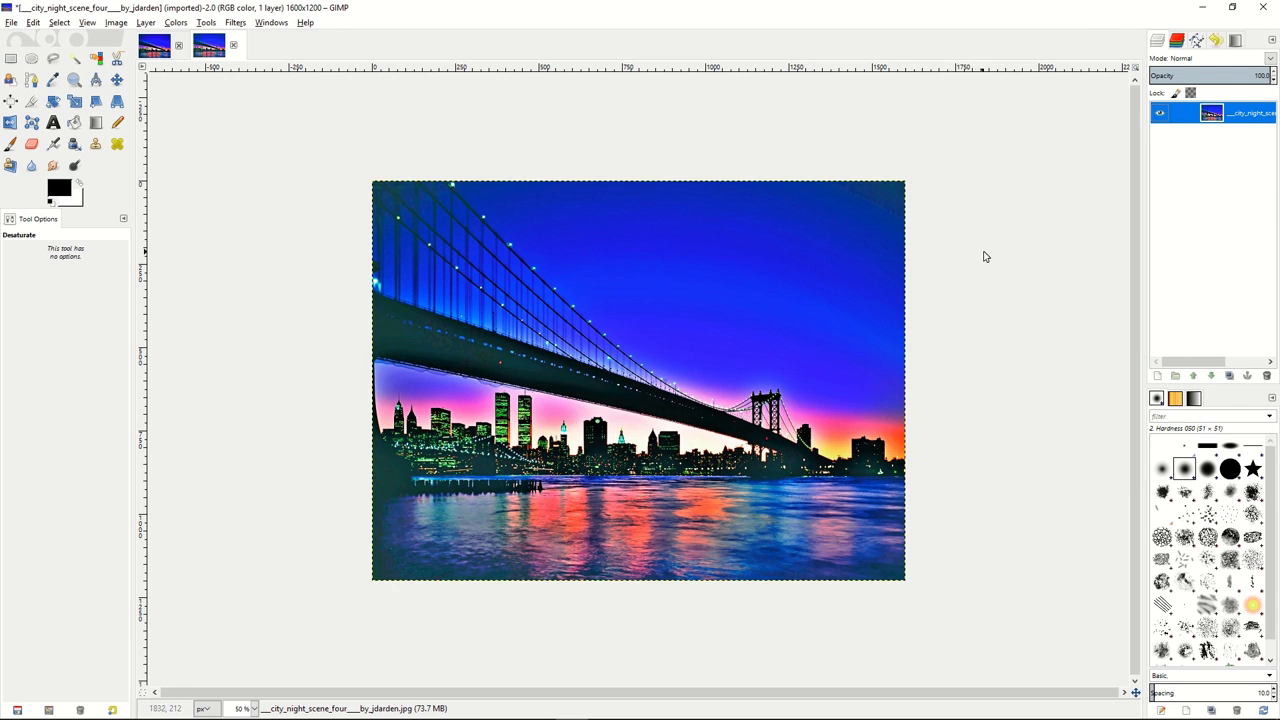